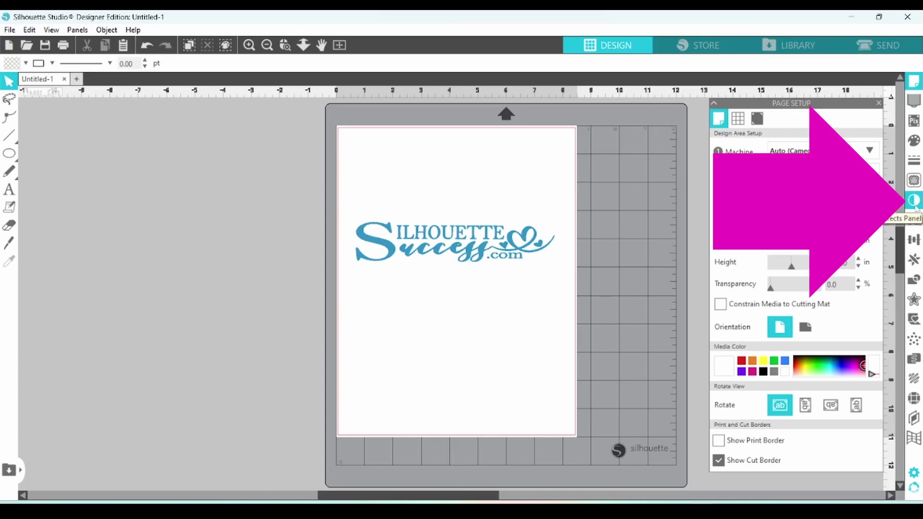
- Apply a cut-around shadow to the logo, offset 0.024 by 0.032 in at 50% transparency
{"action": "left_click", "coordinate": [914, 201]}
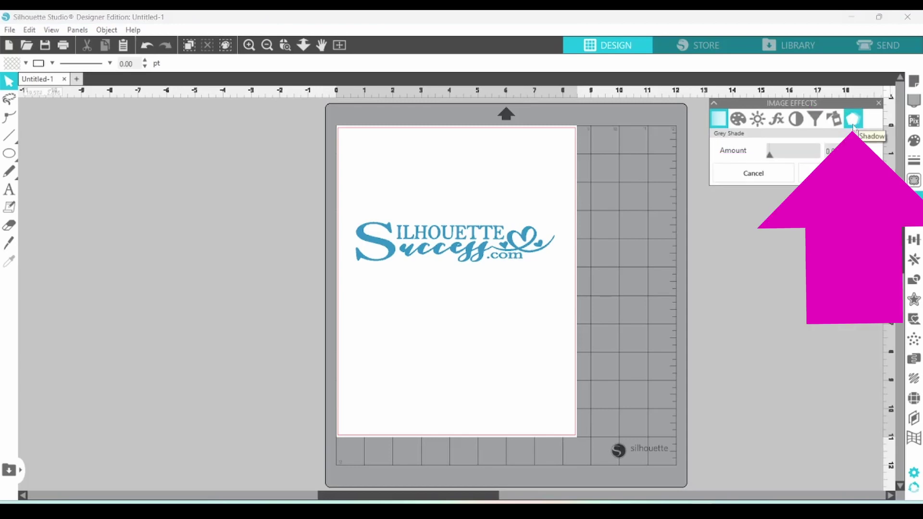
{"action": "left_click", "coordinate": [853, 119]}
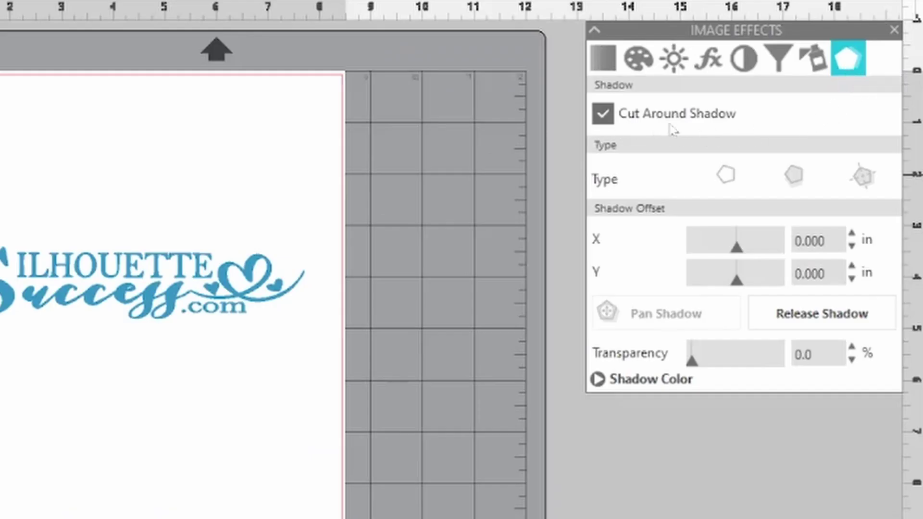
{"action": "left_click", "coordinate": [604, 117]}
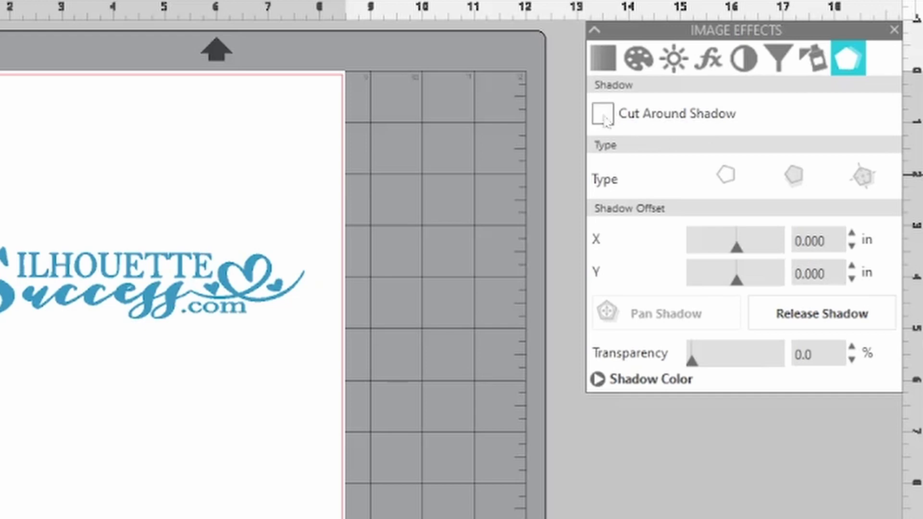
{"action": "left_click", "coordinate": [604, 117]}
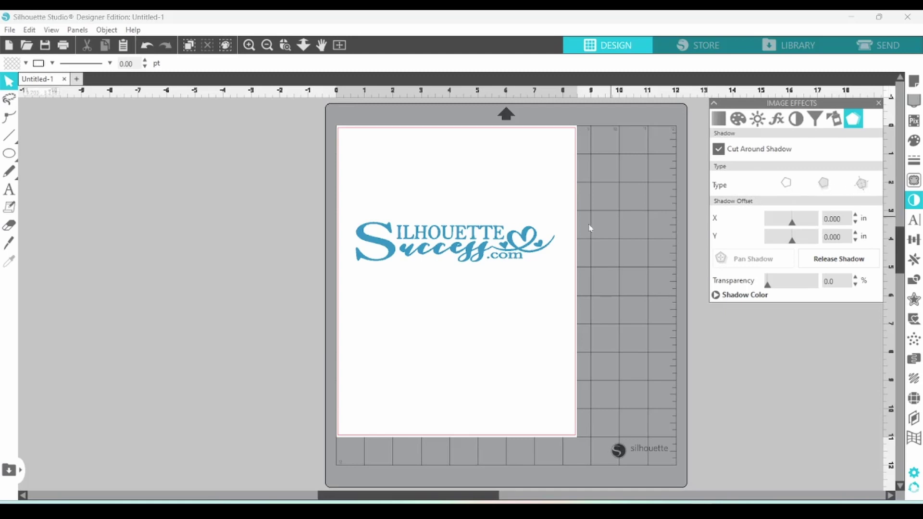
{"action": "key", "text": "ctrl+a"}
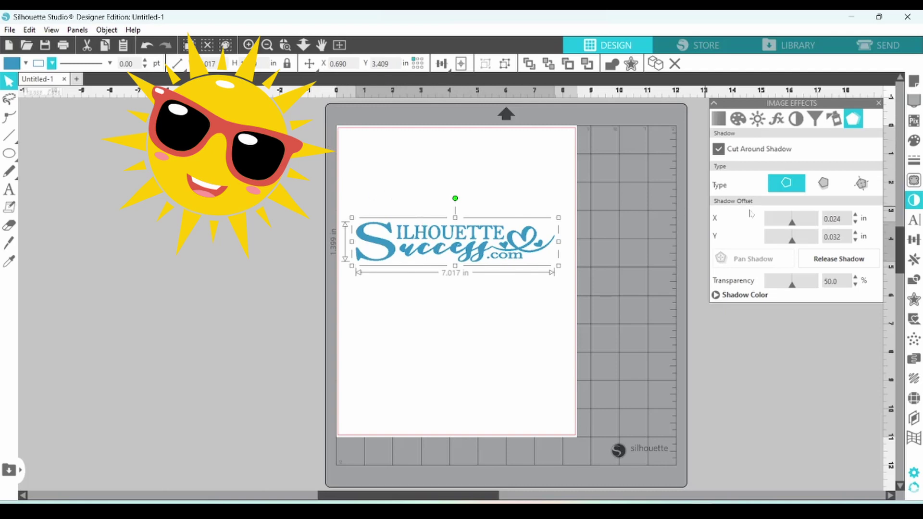
- Switch the logo's shadow to Dynamic, then rotate the logo upside down and back to test it
{"action": "left_click", "coordinate": [823, 183]}
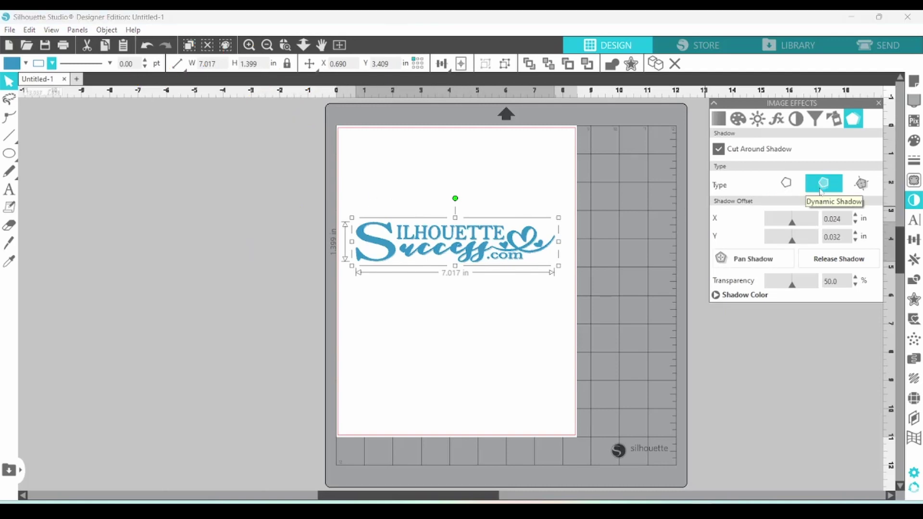
{"action": "left_click", "coordinate": [716, 295]}
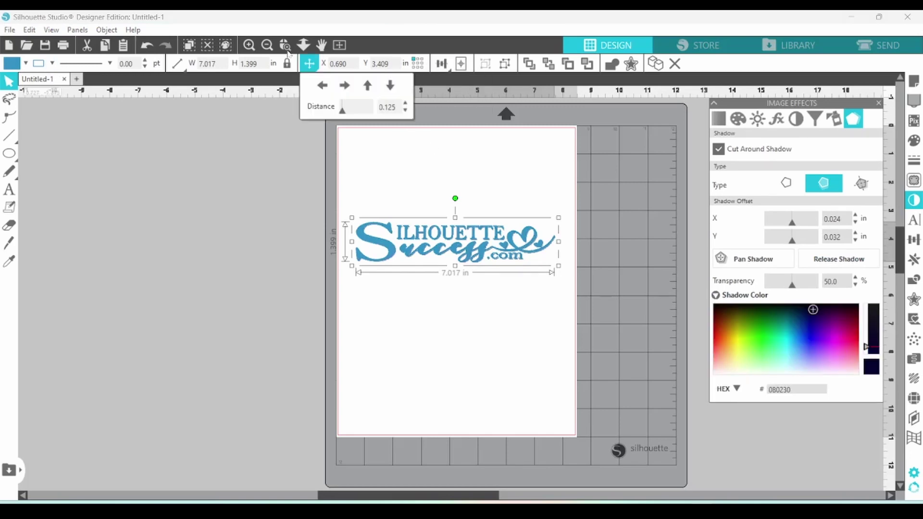
{"action": "scroll", "coordinate": [413, 235], "scroll_direction": "up", "scroll_amount": 5}
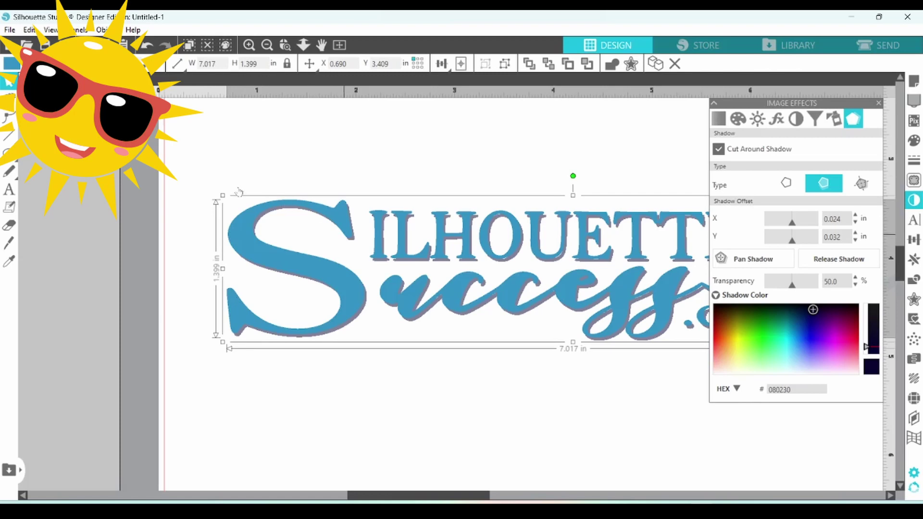
{"action": "left_click_drag", "start_coordinate": [573, 175], "coordinate": [574, 361]}
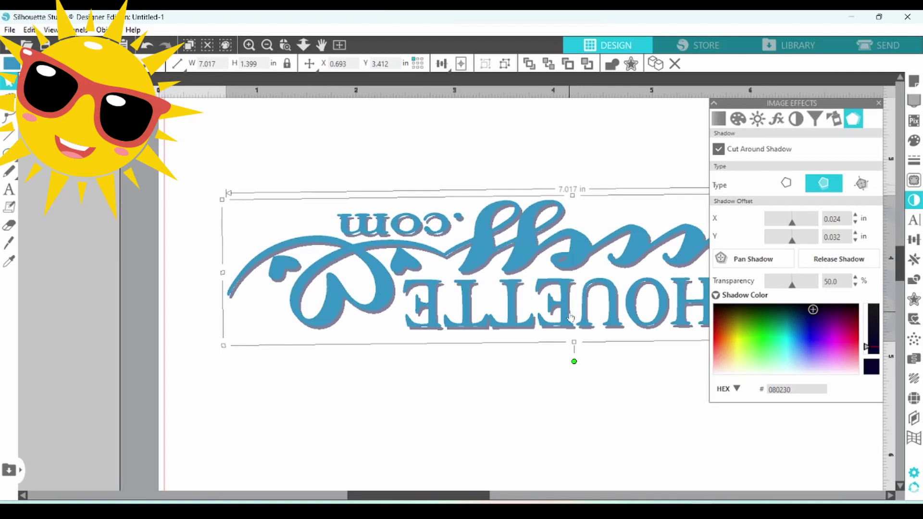
{"action": "left_click_drag", "start_coordinate": [575, 361], "coordinate": [573, 201]}
- Use the Transform rotate options to set the logo's rotation to exactly 0°
{"action": "left_click", "coordinate": [911, 241]}
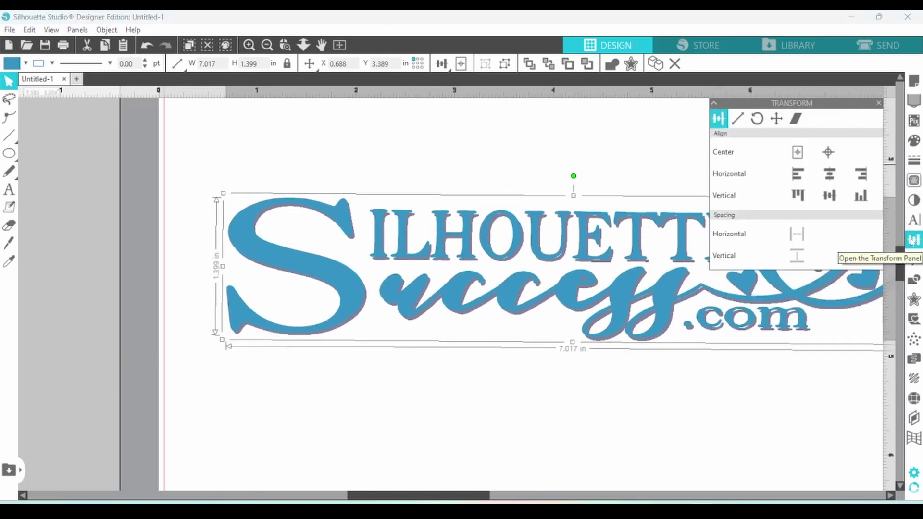
{"action": "left_click", "coordinate": [757, 120]}
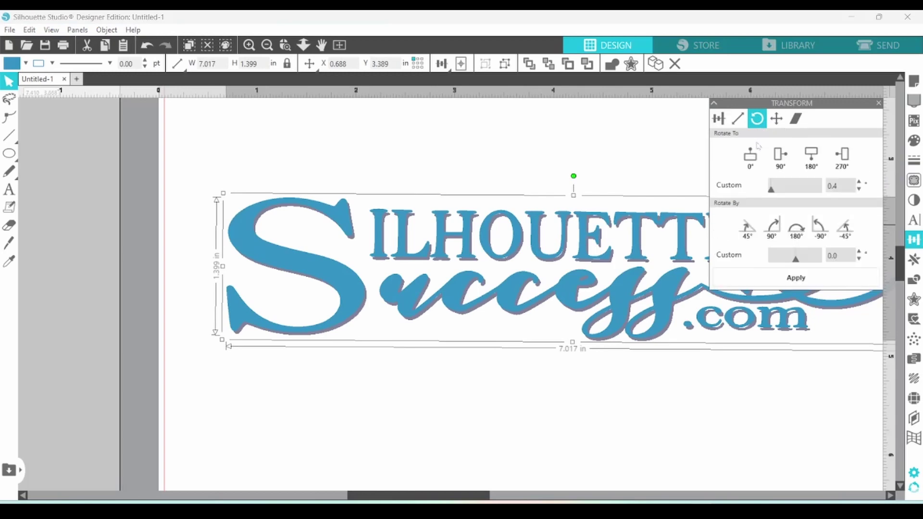
{"action": "left_click", "coordinate": [750, 158]}
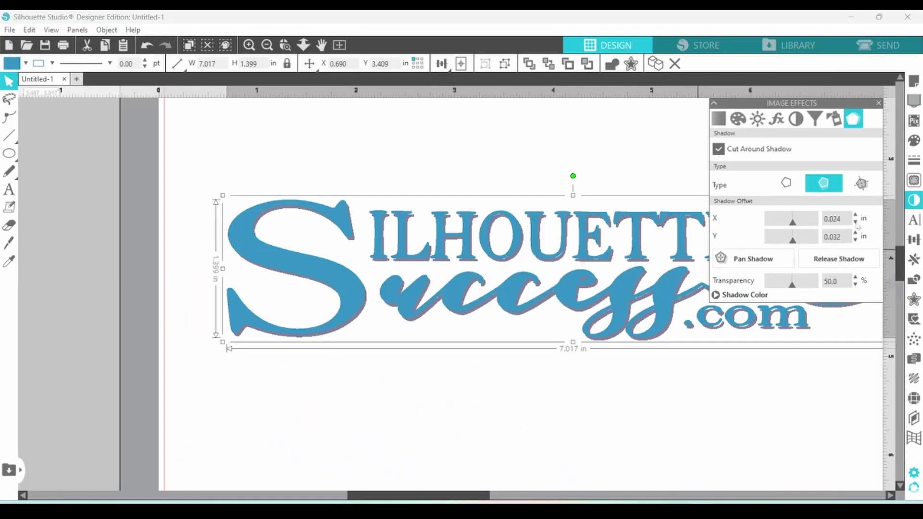
- Try Shadow X offsets of -0.125 and -0.250 in, reset to zero, then pan the shadow down-right
{"action": "left_click", "coordinate": [854, 222]}
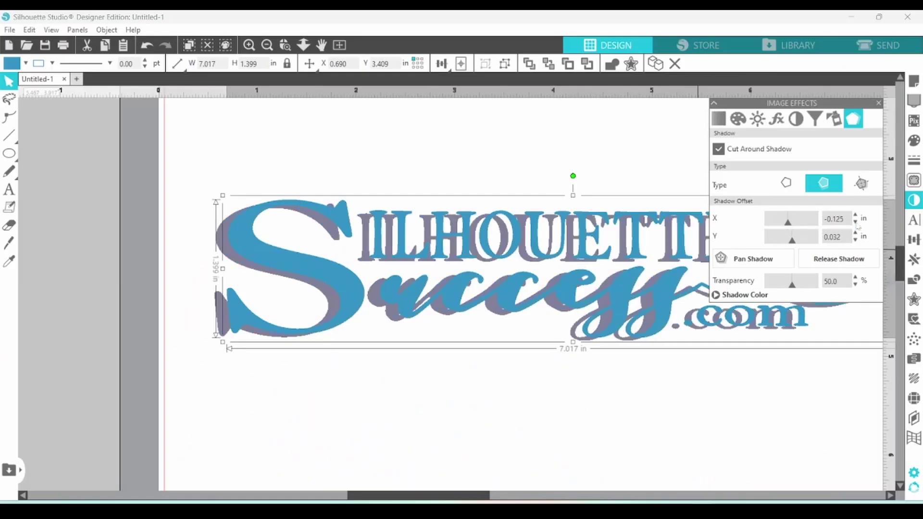
{"action": "left_click", "coordinate": [854, 222]}
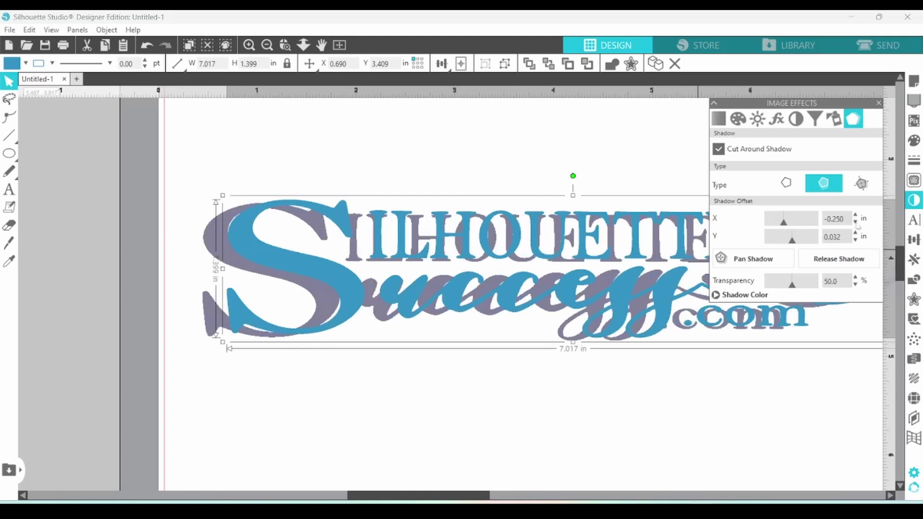
{"action": "left_click", "coordinate": [855, 215]}
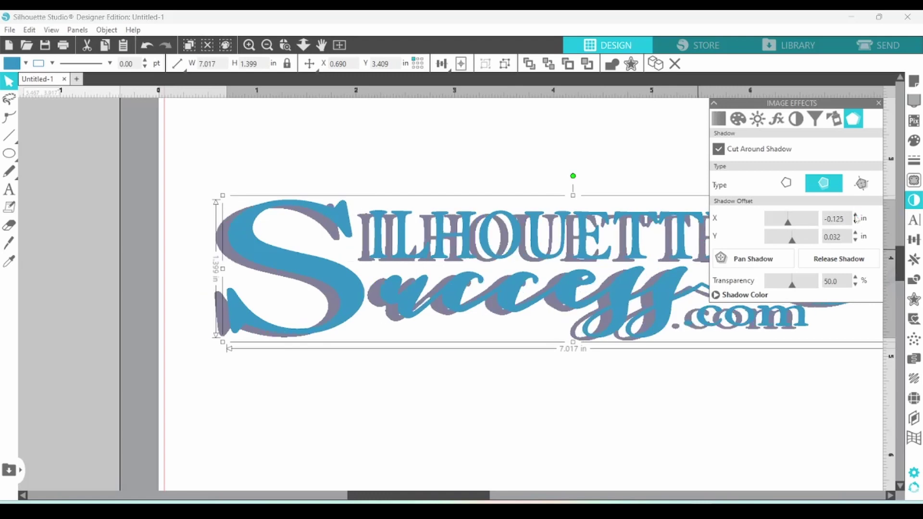
{"action": "left_click", "coordinate": [855, 216]}
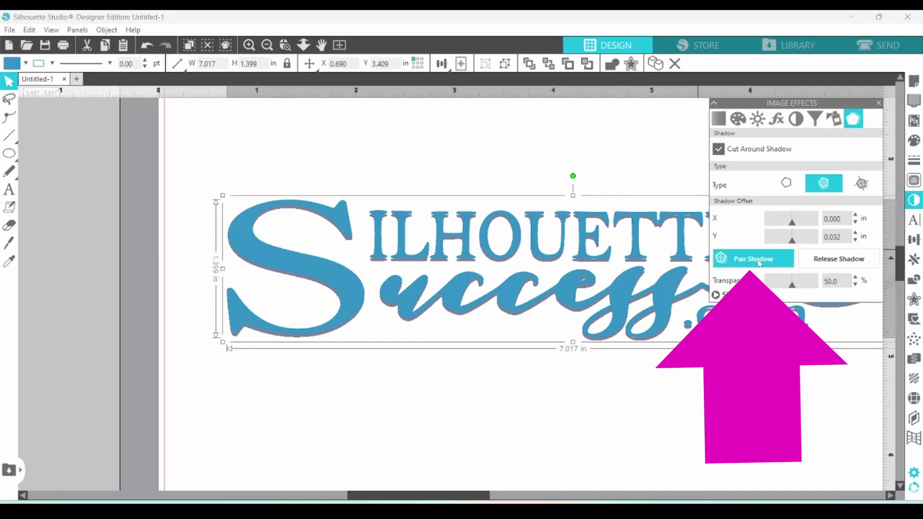
{"action": "left_click", "coordinate": [759, 263]}
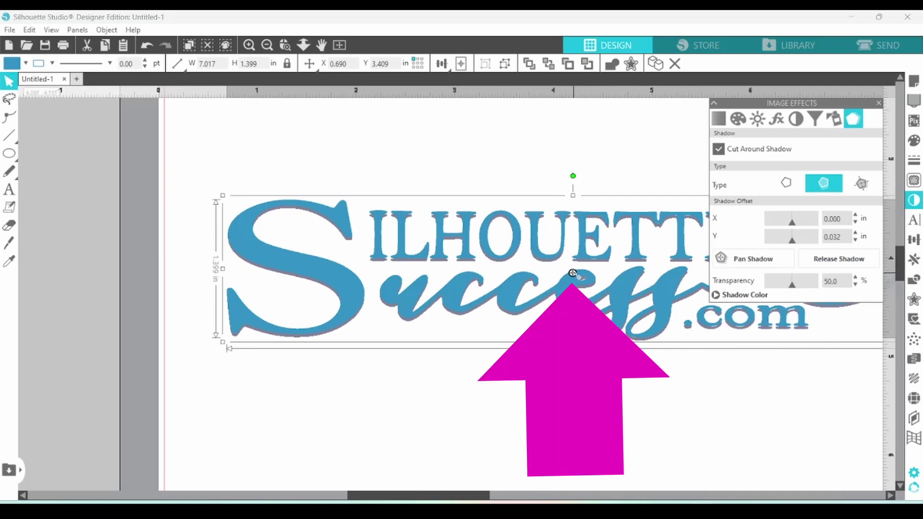
{"action": "mouse_move", "coordinate": [572, 273]}
{"action": "left_mouse_down"}
{"action": "mouse_move", "coordinate": [581, 285]}
{"action": "mouse_move", "coordinate": [576, 275]}
{"action": "left_mouse_up"}
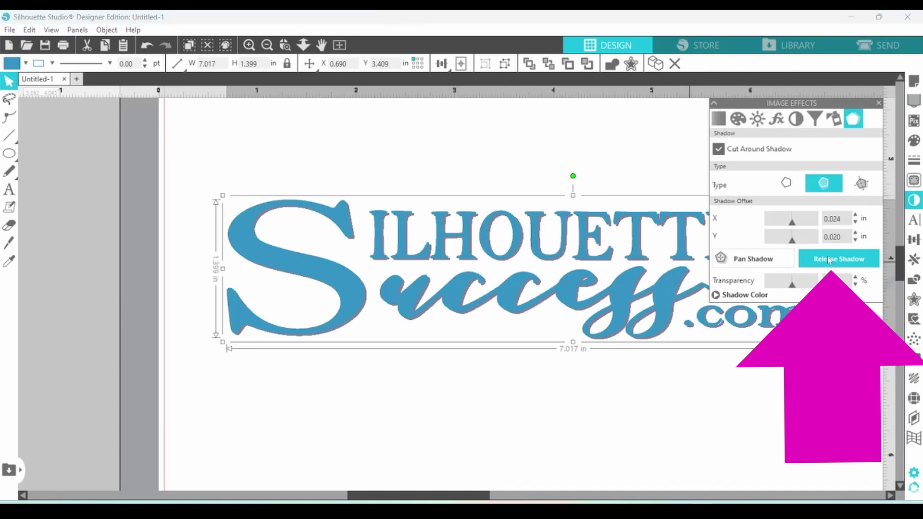
- Release the shadow as a separate purple copy, test moving it, then undo the move
{"action": "left_click", "coordinate": [828, 260]}
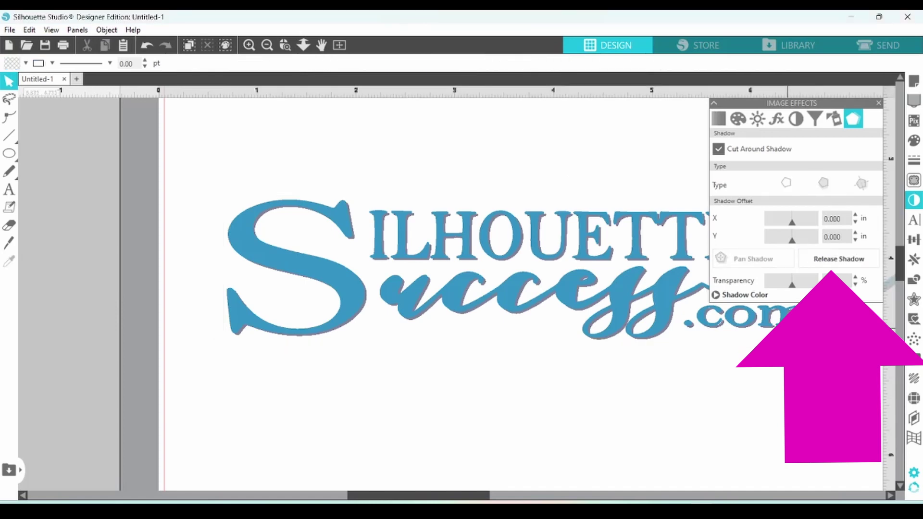
{"action": "key", "text": "ctrl+z"}
{"action": "left_click_drag", "start_coordinate": [790, 334], "coordinate": [790, 445]}
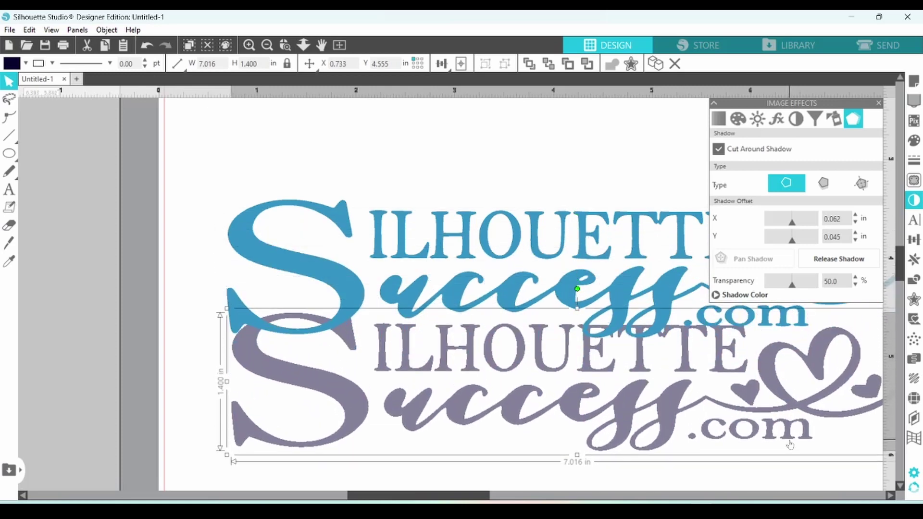
{"action": "left_click", "coordinate": [146, 46]}
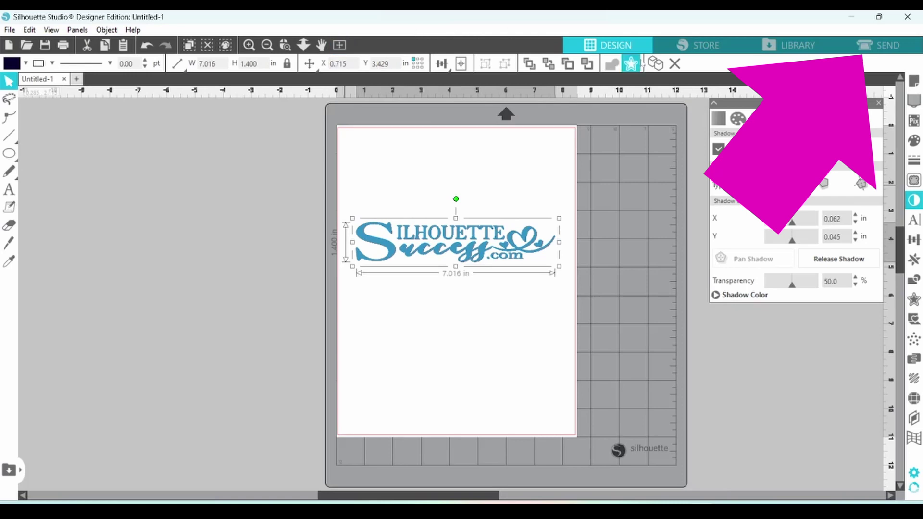
{"action": "left_click", "coordinate": [865, 46]}
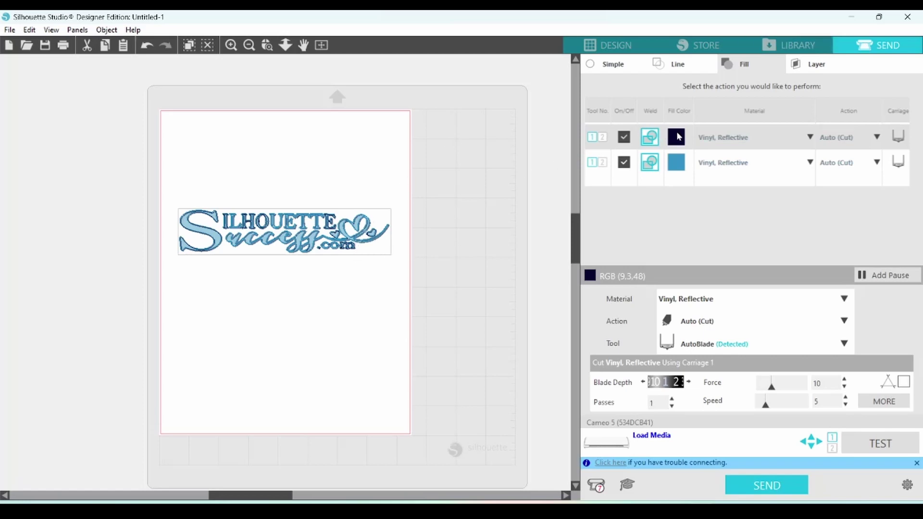
{"action": "scroll", "coordinate": [291, 118], "scroll_direction": "up", "scroll_amount": 5}
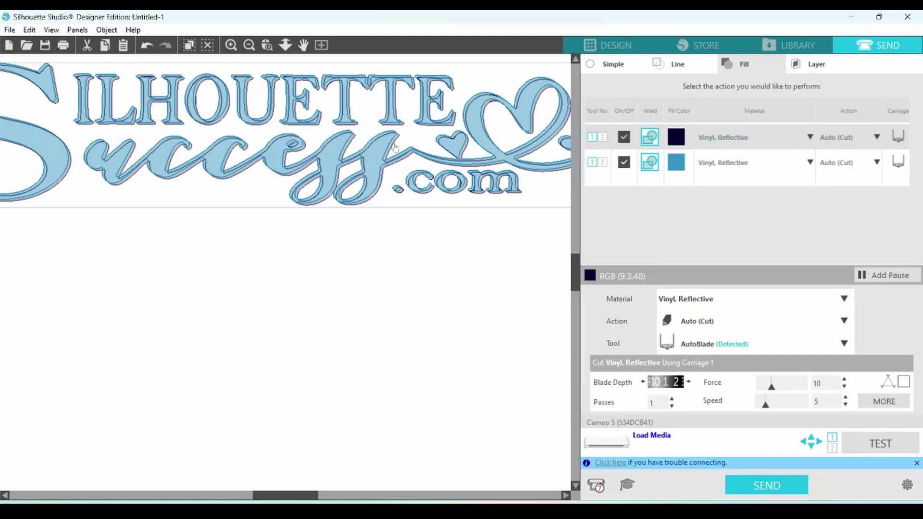
- Select the logo and its shadow copy, apply Subtract All, and lift the logo to reveal the outline
{"action": "left_click", "coordinate": [604, 45]}
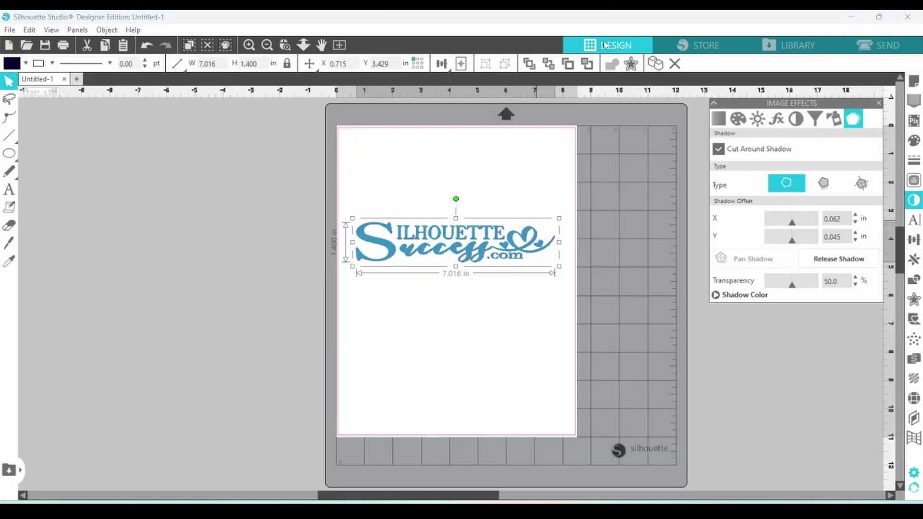
{"action": "left_click_drag", "start_coordinate": [352, 186], "coordinate": [460, 250]}
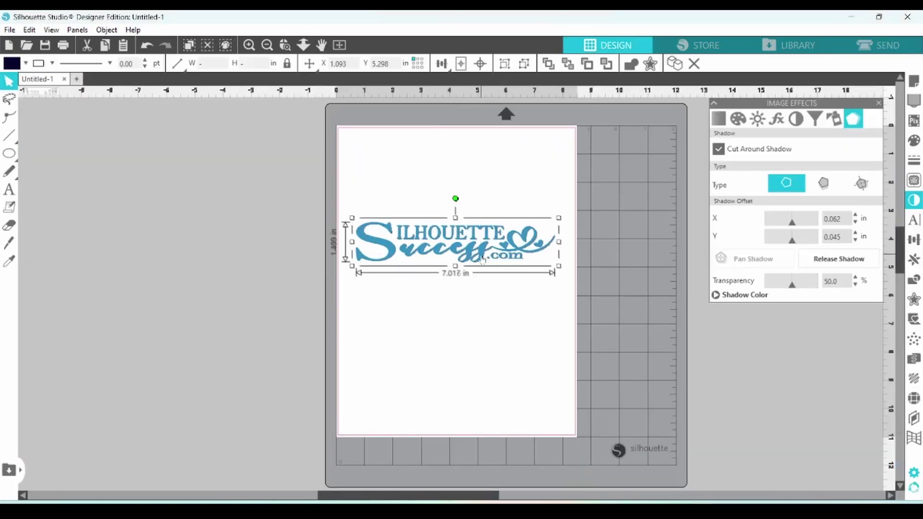
{"action": "left_click", "coordinate": [914, 282]}
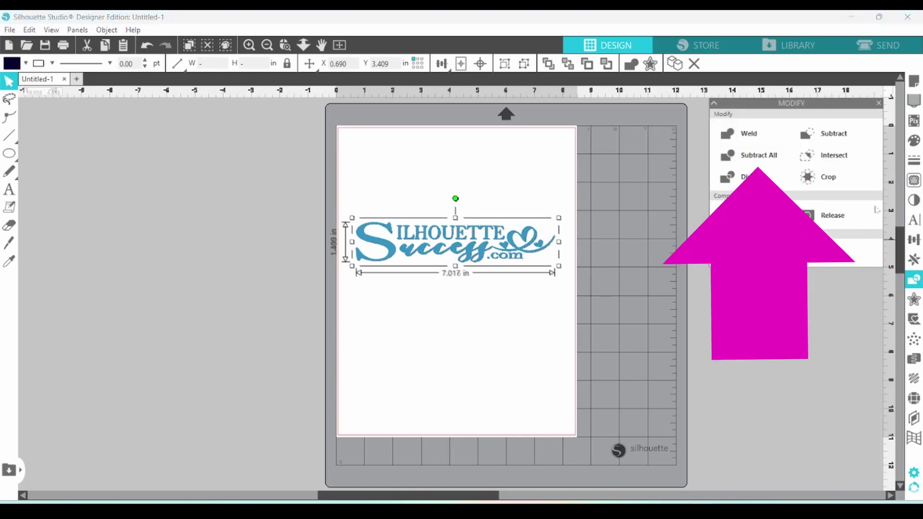
{"action": "left_click", "coordinate": [762, 160]}
{"action": "left_click_drag", "start_coordinate": [526, 239], "coordinate": [527, 192]}
{"action": "left_click", "coordinate": [417, 249]}
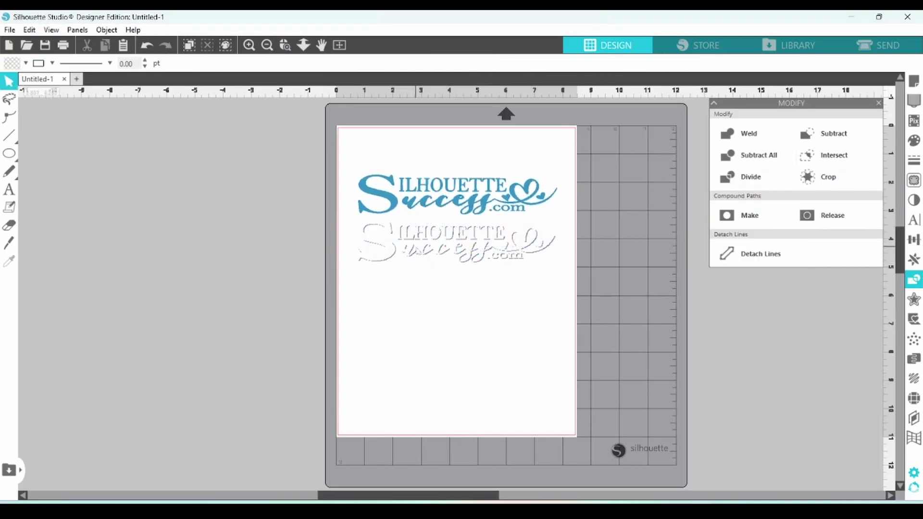
{"action": "scroll", "coordinate": [416, 249], "scroll_direction": "up", "scroll_amount": 5}
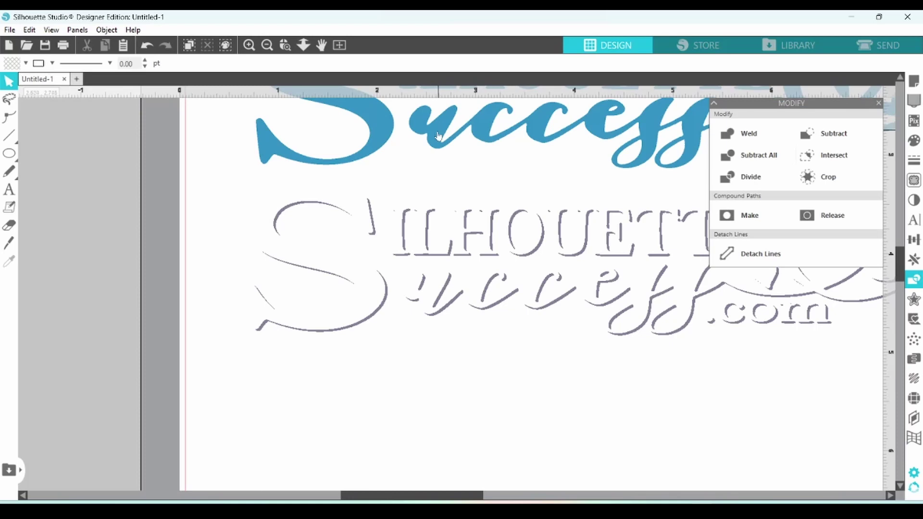
- Undo the logo move, then draw a 1.464 x 0.467 in rectangle above each end of the logo
{"action": "left_click", "coordinate": [149, 47]}
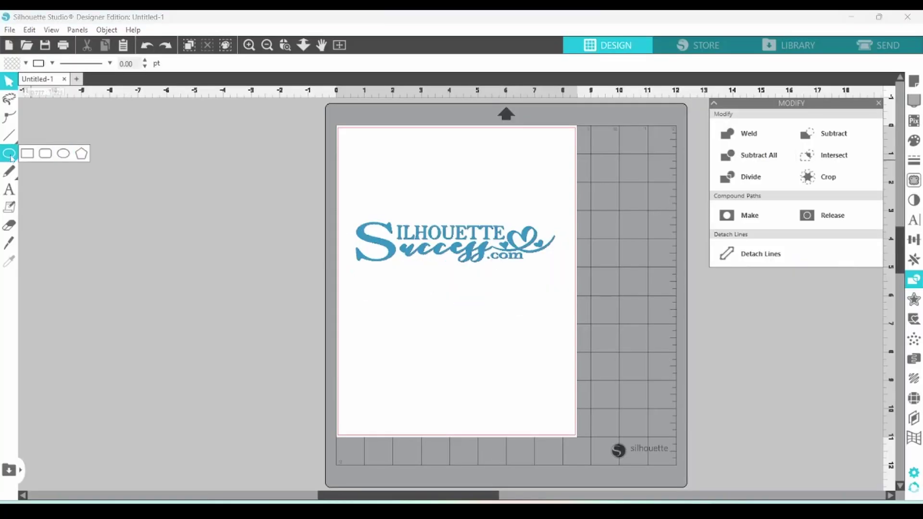
{"action": "left_click", "coordinate": [27, 156]}
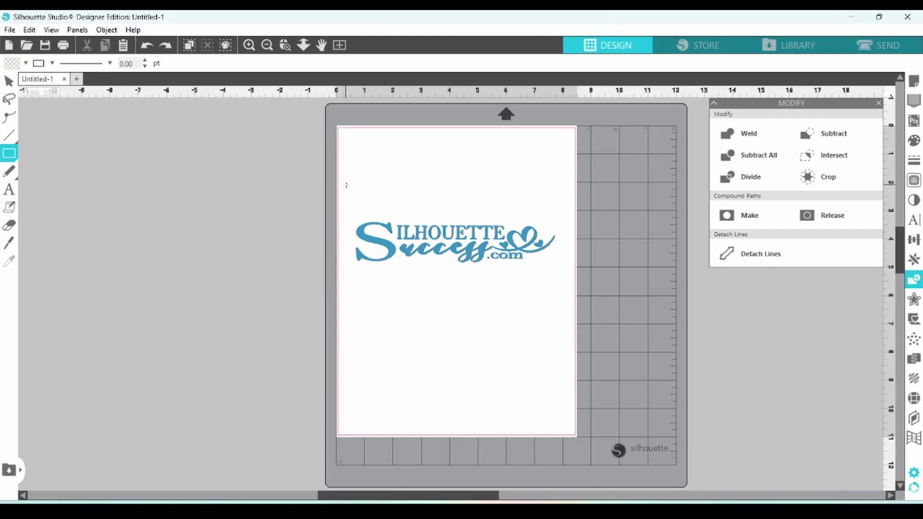
{"action": "left_click_drag", "start_coordinate": [360, 204], "coordinate": [401, 222]}
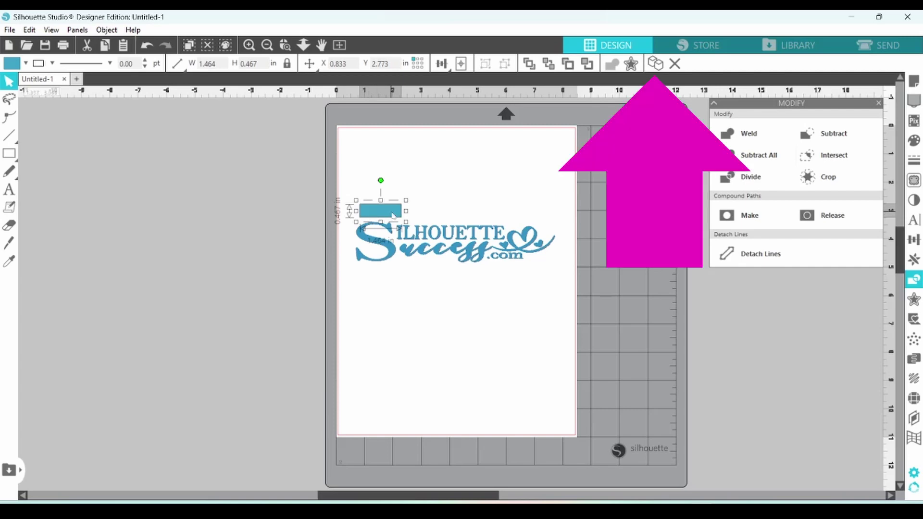
{"action": "left_click_drag", "start_coordinate": [393, 216], "coordinate": [537, 217]}
- Select both rectangles and align them along their bottom edges
{"action": "left_click", "coordinate": [381, 200]}
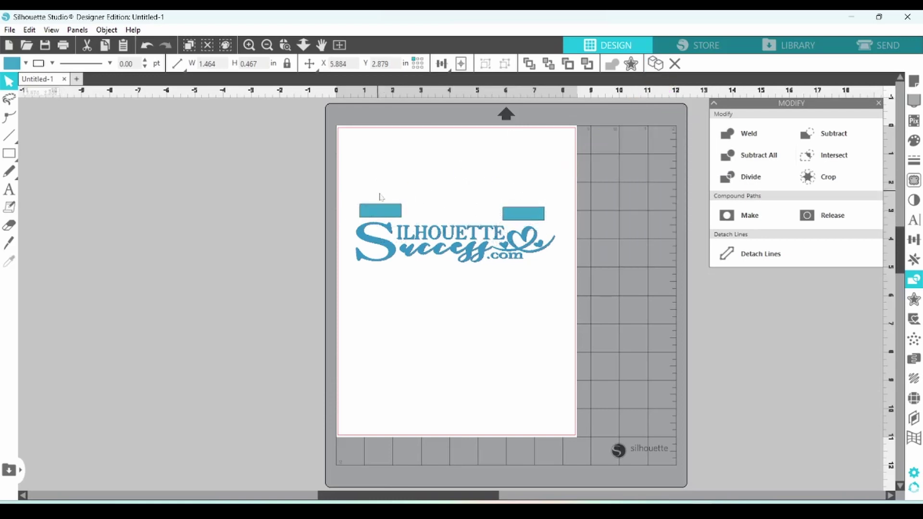
{"action": "left_click", "coordinate": [380, 210]}
{"action": "left_click", "coordinate": [512, 214], "text": "shift"}
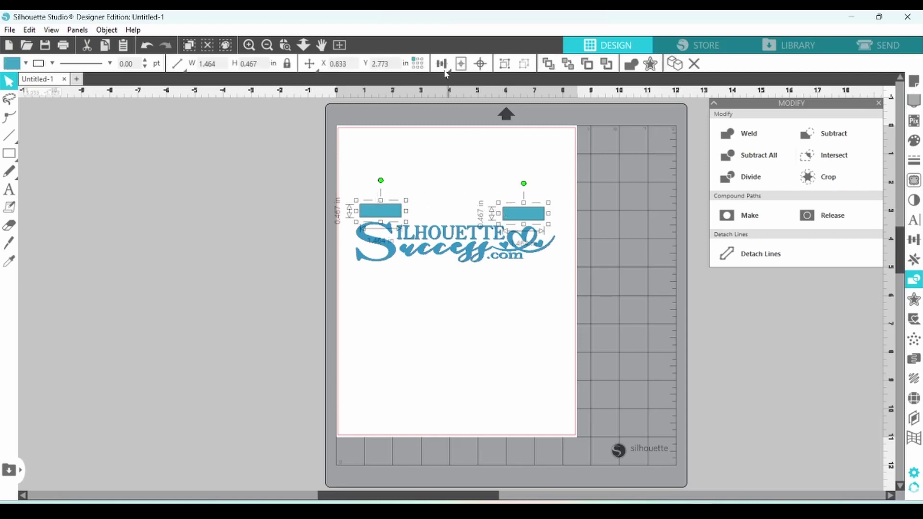
{"action": "left_click", "coordinate": [445, 70]}
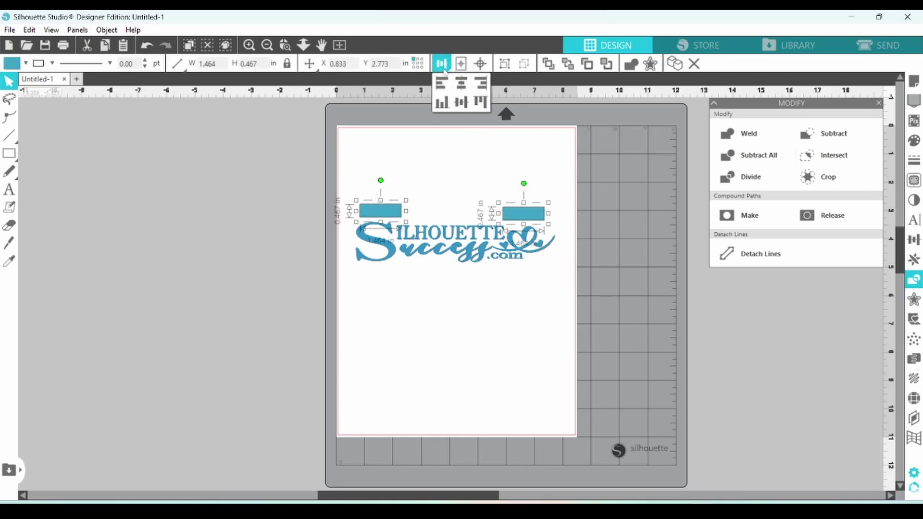
{"action": "left_click", "coordinate": [442, 102]}
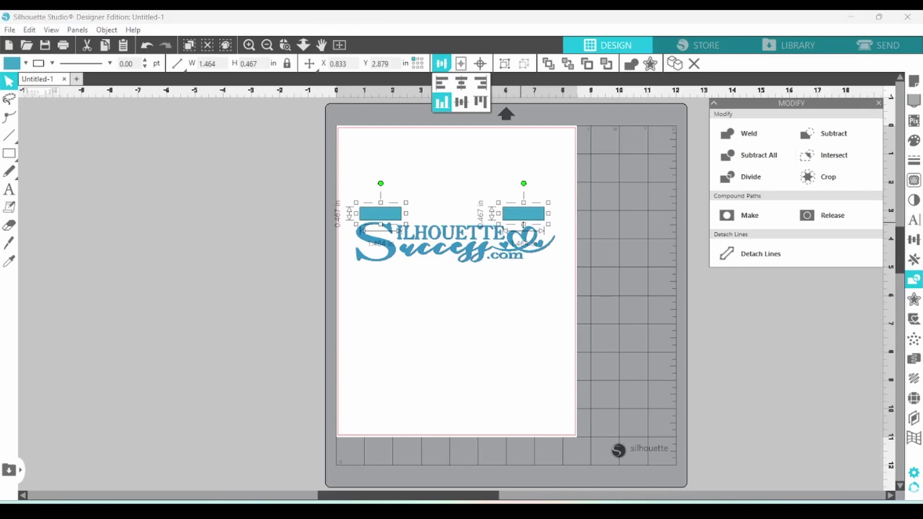
{"action": "left_click", "coordinate": [526, 216]}
- Group the two rectangles, fill them red, and nudge them up to Y 2.709 in
{"action": "right_click", "coordinate": [526, 216]}
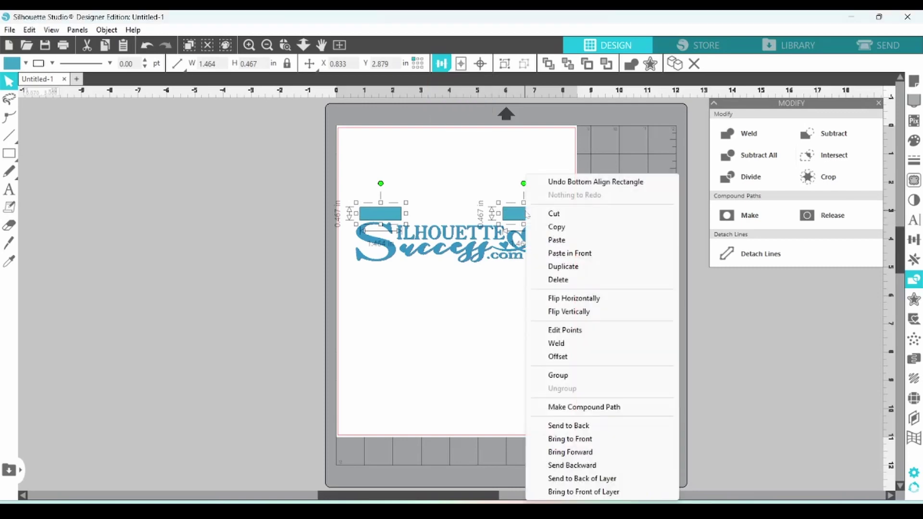
{"action": "left_click", "coordinate": [557, 375]}
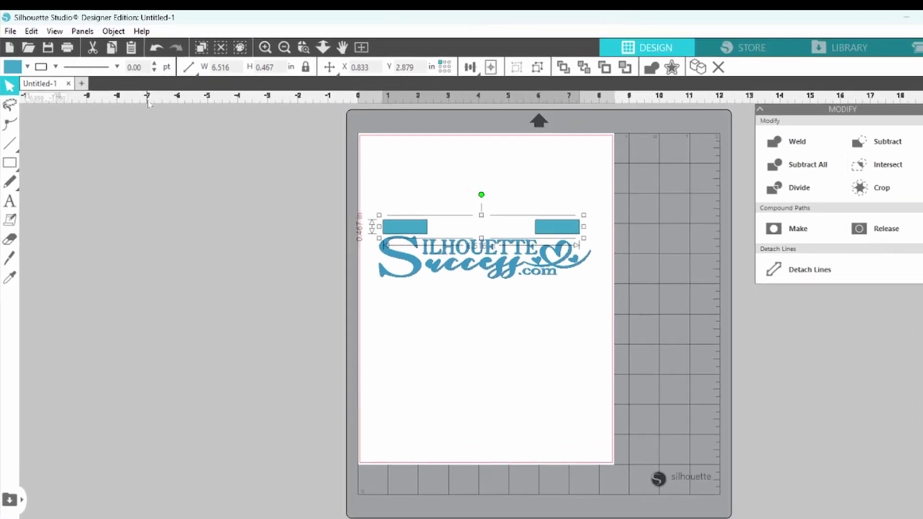
{"action": "left_click", "coordinate": [30, 72]}
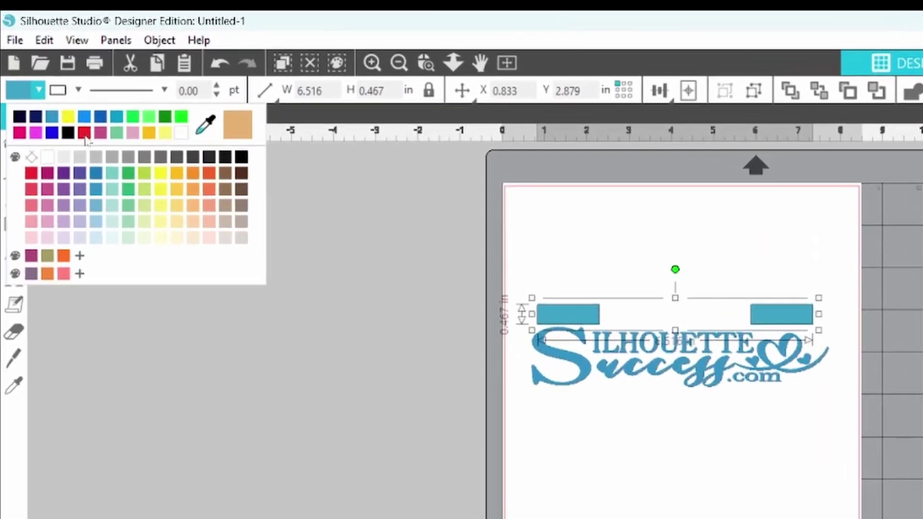
{"action": "left_click", "coordinate": [76, 122]}
{"action": "key", "text": "Up"}
{"action": "key", "text": "Up"}
{"action": "key", "text": "Up"}
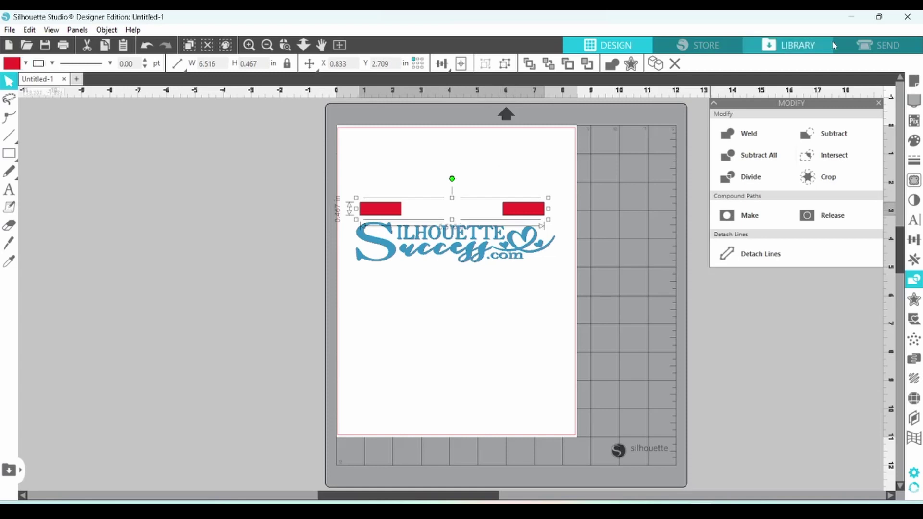
- In the Send fill-colour settings, switch off cutting for the blue layer, leaving navy and red on
{"action": "left_click", "coordinate": [877, 45]}
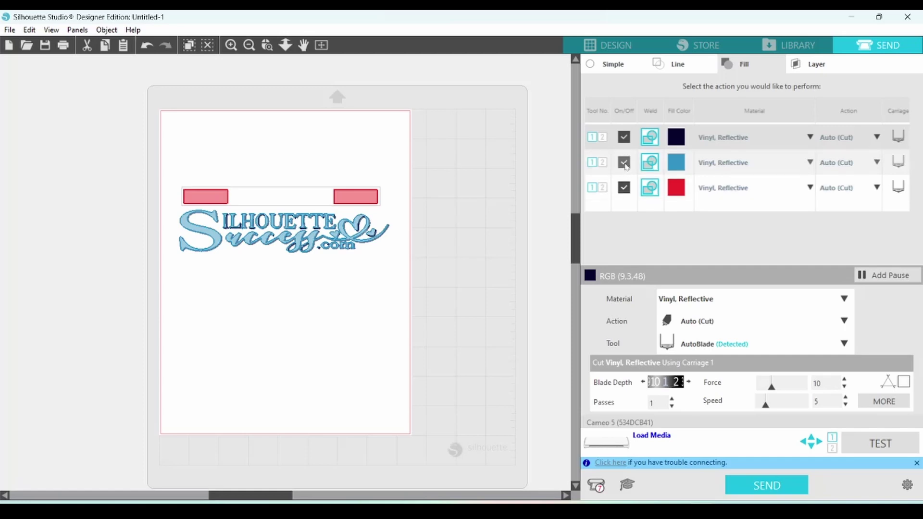
{"action": "left_click", "coordinate": [623, 137]}
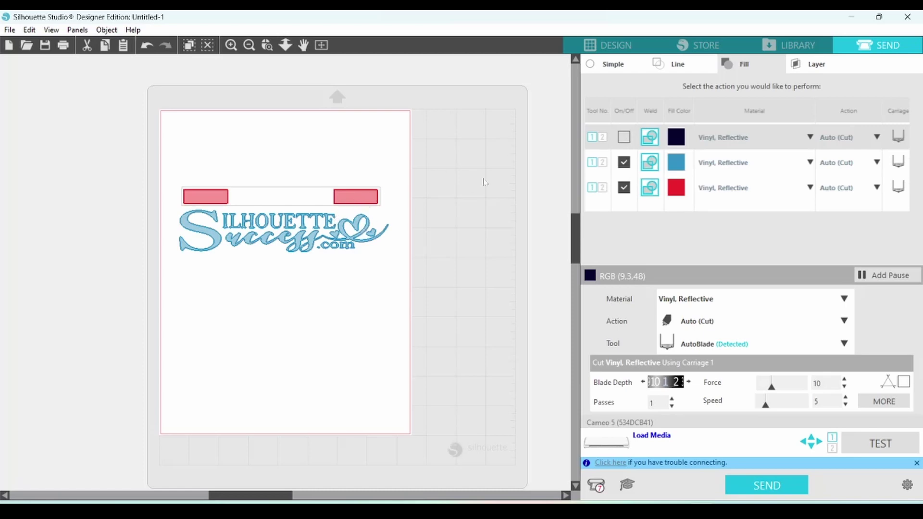
{"action": "left_click", "coordinate": [625, 138]}
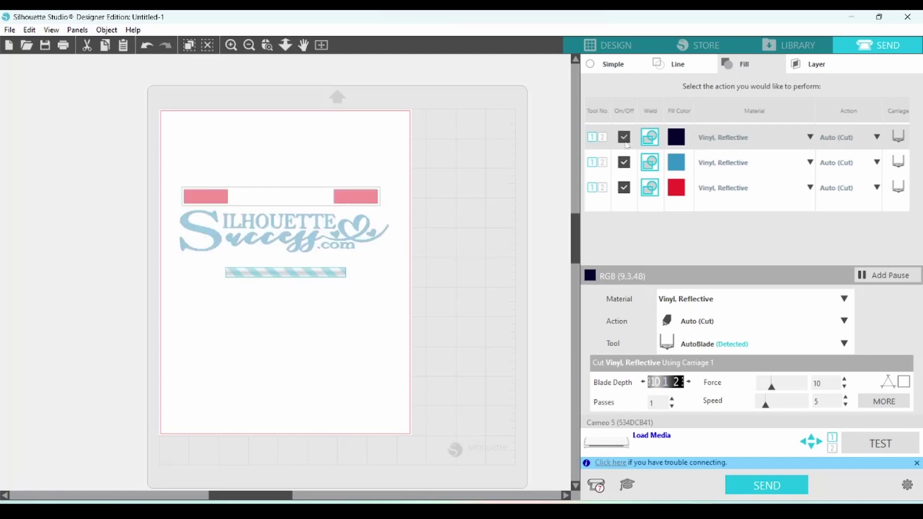
{"action": "left_click", "coordinate": [624, 163]}
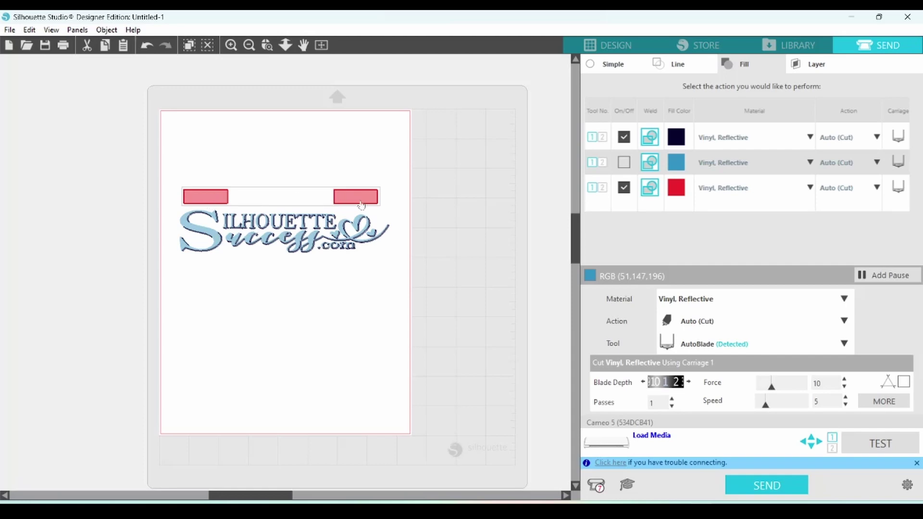
- Set the navy, blue and red layers' material to Vinyl, Matte
{"action": "left_click", "coordinate": [769, 138]}
{"action": "scroll", "coordinate": [765, 277], "scroll_direction": "down", "scroll_amount": 15}
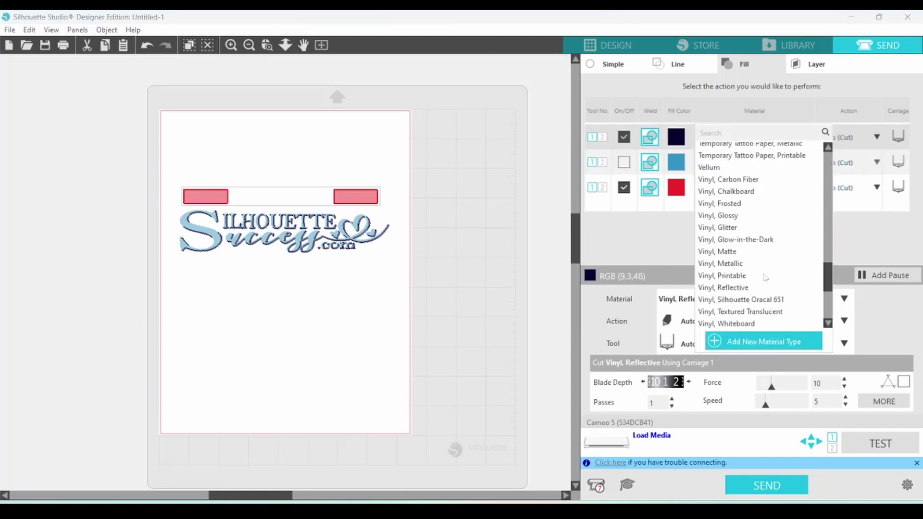
{"action": "left_click", "coordinate": [750, 251]}
{"action": "left_click", "coordinate": [769, 162]}
{"action": "left_click_drag", "start_coordinate": [827, 180], "coordinate": [831, 313]}
{"action": "left_click", "coordinate": [731, 305]}
{"action": "left_click", "coordinate": [769, 187]}
{"action": "left_click_drag", "start_coordinate": [828, 204], "coordinate": [830, 312]}
{"action": "left_click", "coordinate": [744, 259]}
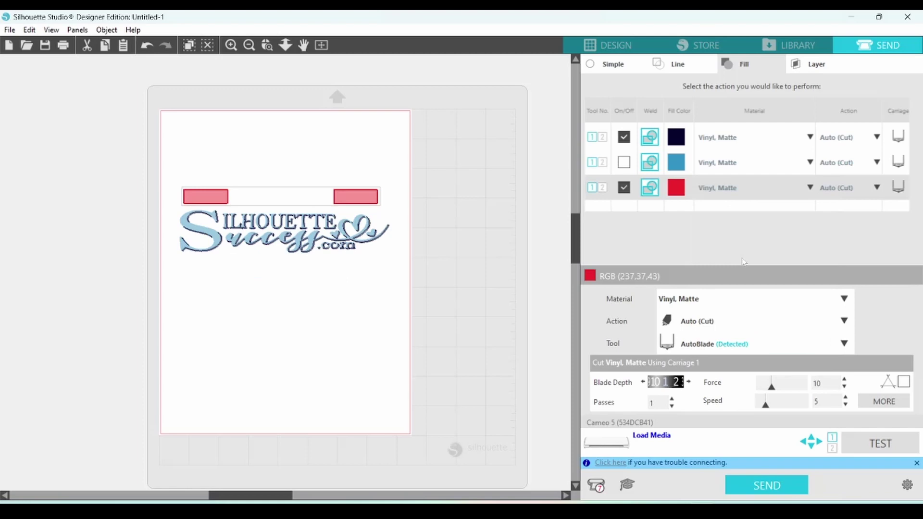
- Raise the blade depth from 2 to 3 for the navy, blue and red layers
{"action": "left_click", "coordinate": [676, 141]}
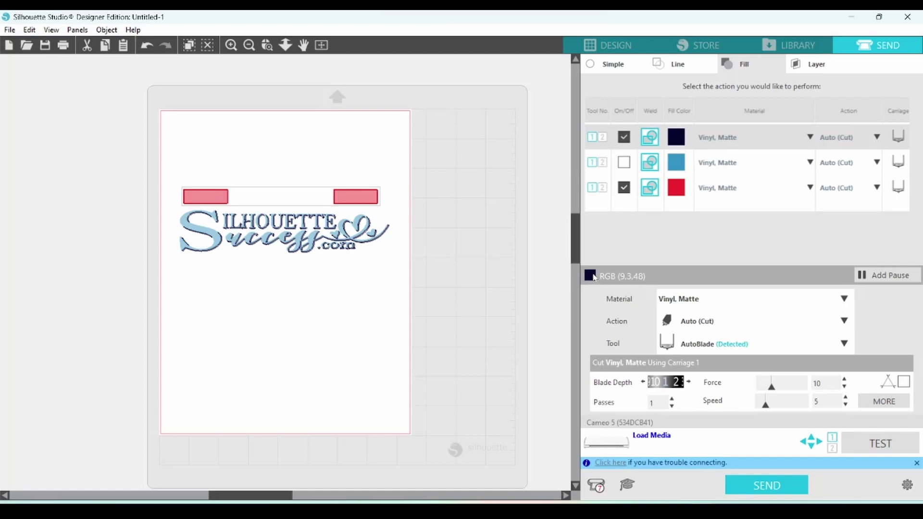
{"action": "left_click", "coordinate": [688, 382]}
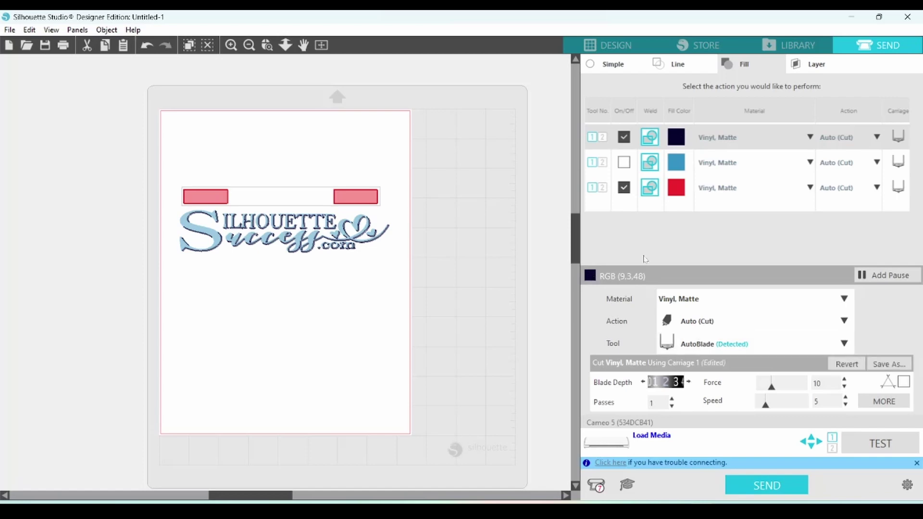
{"action": "left_click", "coordinate": [674, 167]}
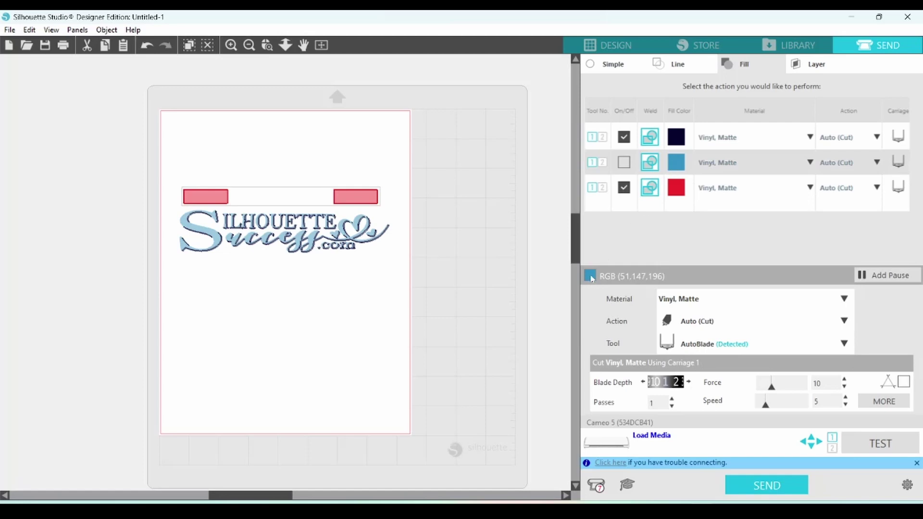
{"action": "left_click", "coordinate": [688, 382]}
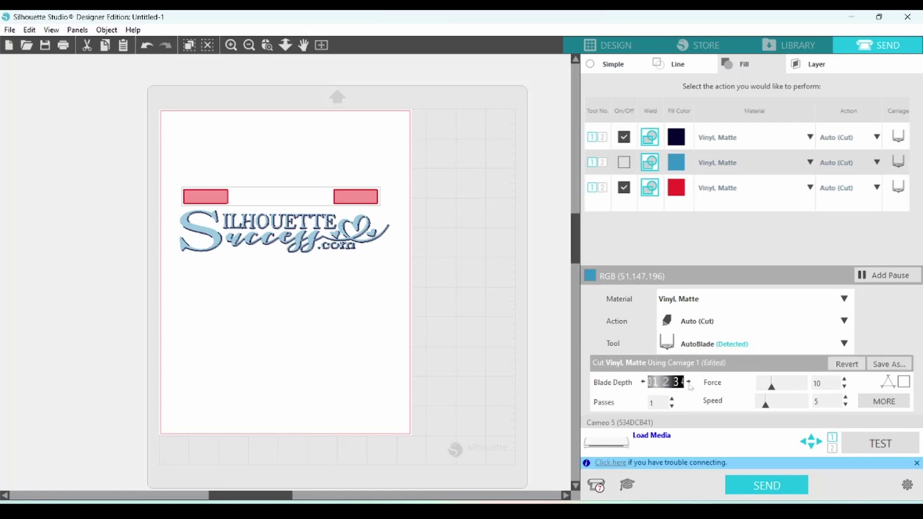
{"action": "left_click", "coordinate": [672, 192]}
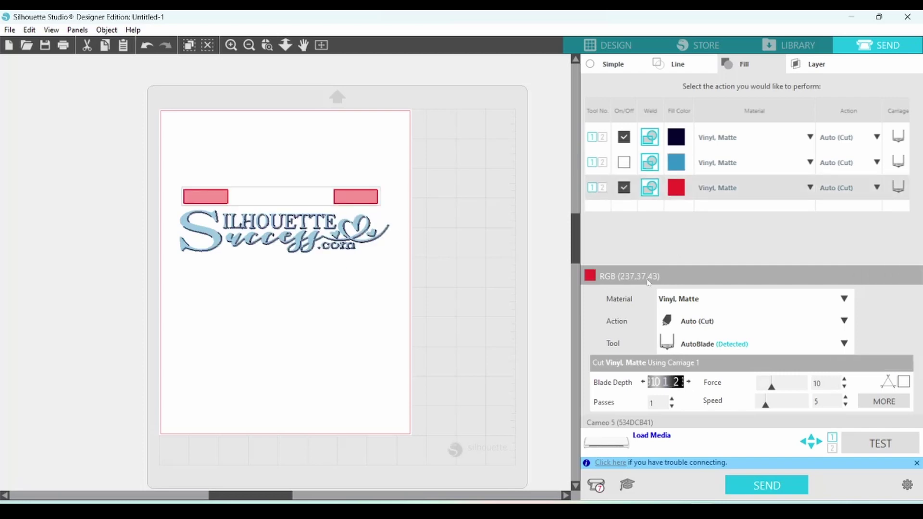
{"action": "left_click", "coordinate": [689, 382]}
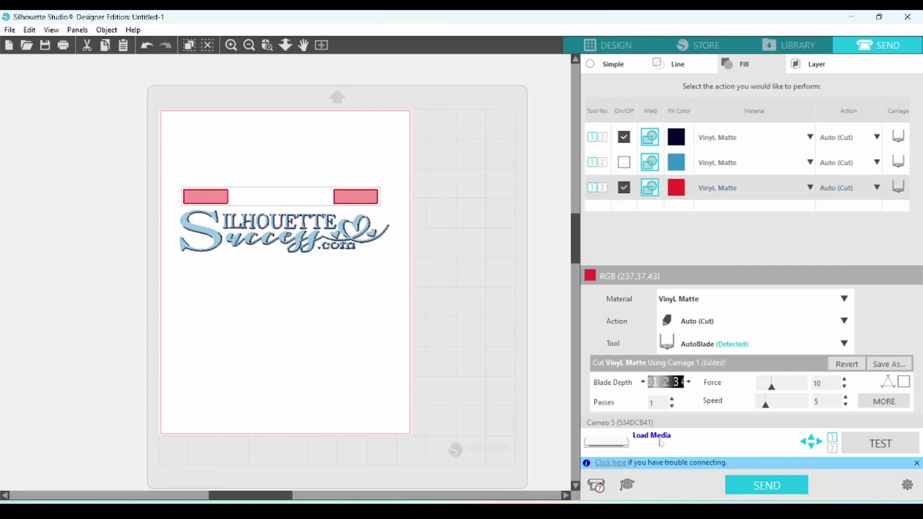